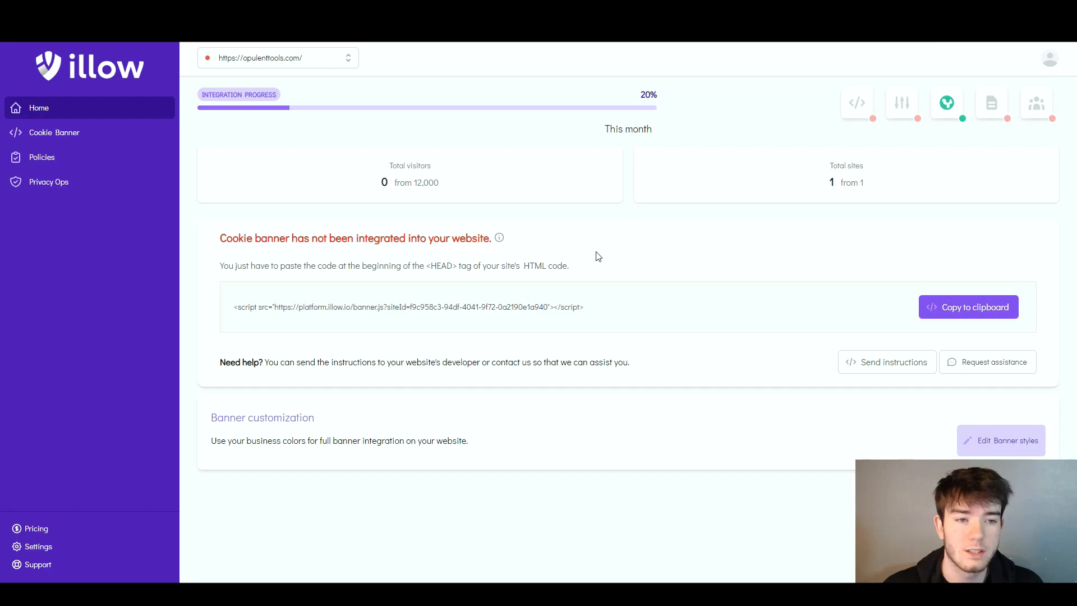
- Open the cookie banner customization settings and check which preview languages are available, keeping English
{"action": "mouse_move", "coordinate": [856, 102]}
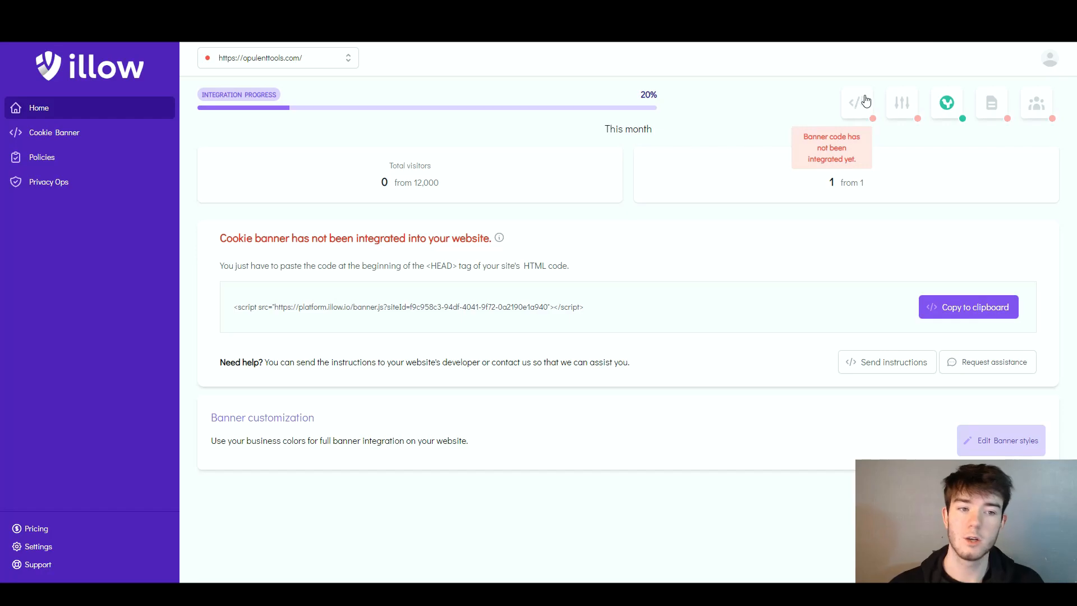
{"action": "mouse_move", "coordinate": [901, 104]}
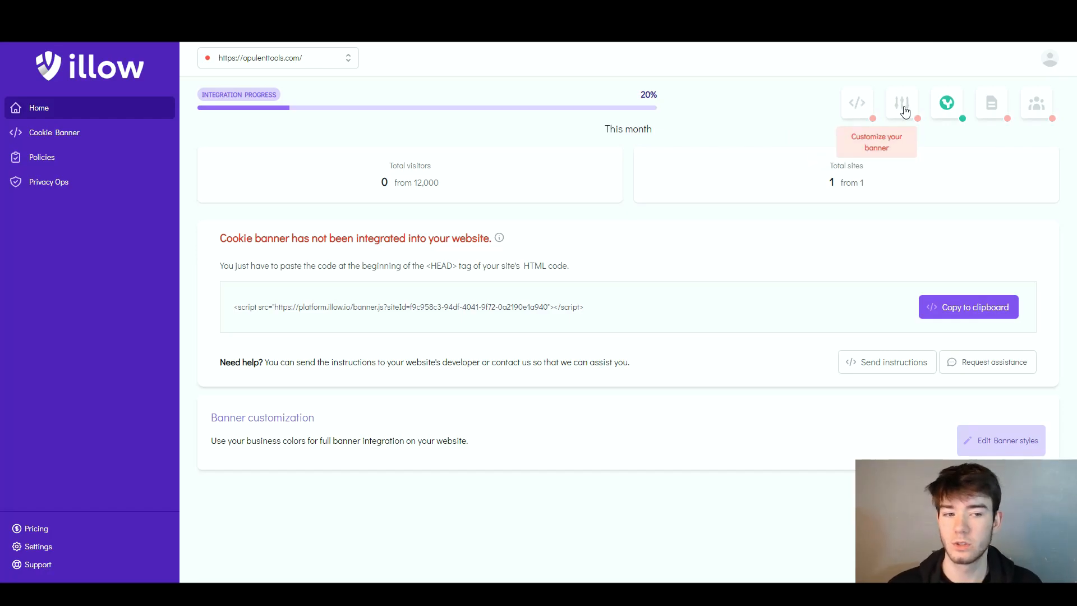
{"action": "left_click", "coordinate": [905, 112]}
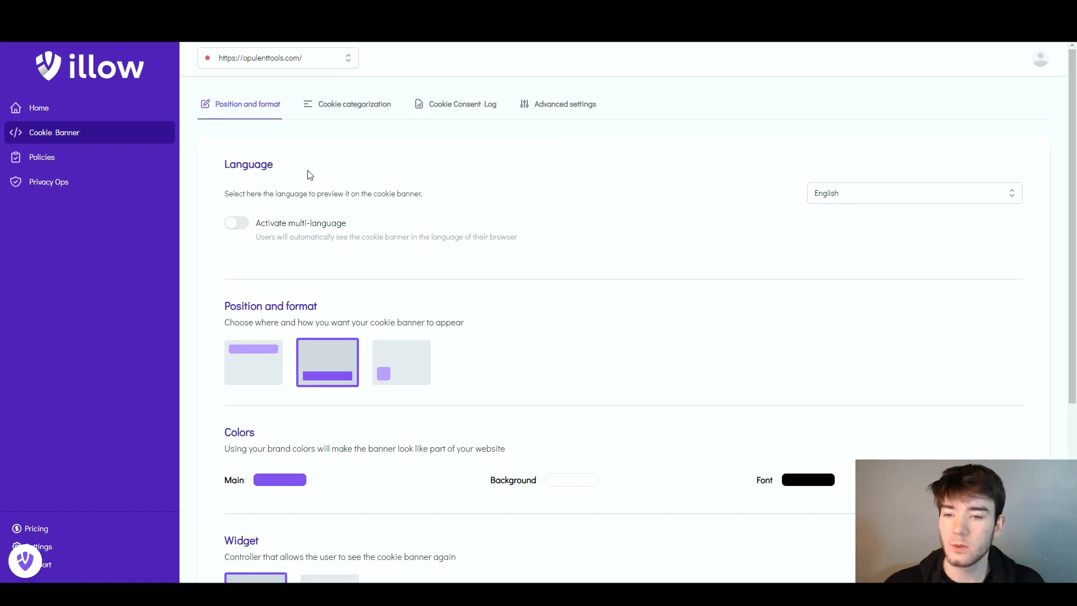
{"action": "left_click", "coordinate": [924, 194]}
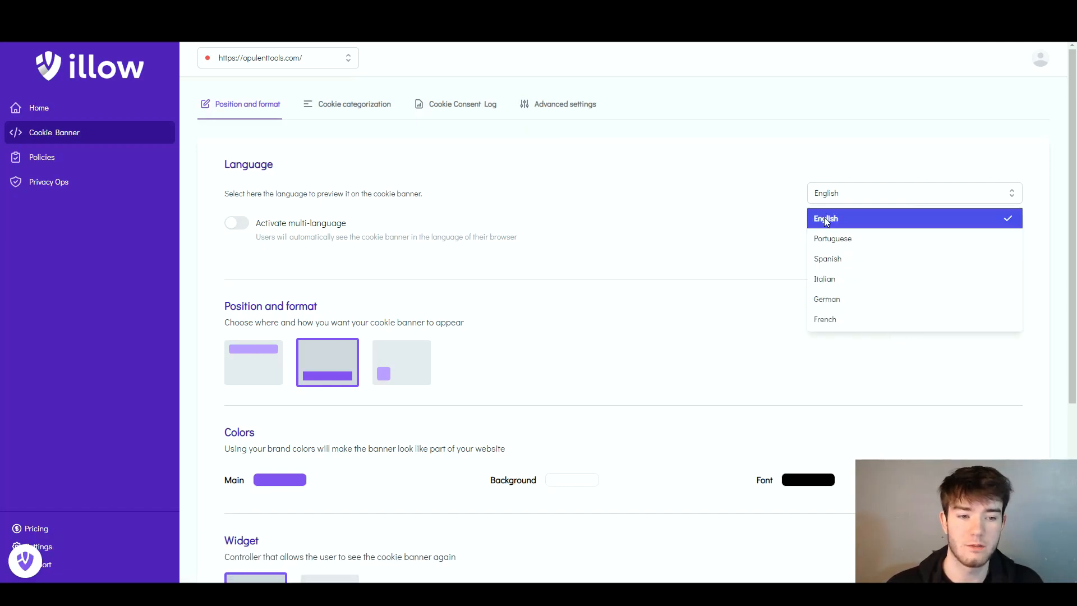
{"action": "left_click", "coordinate": [730, 212]}
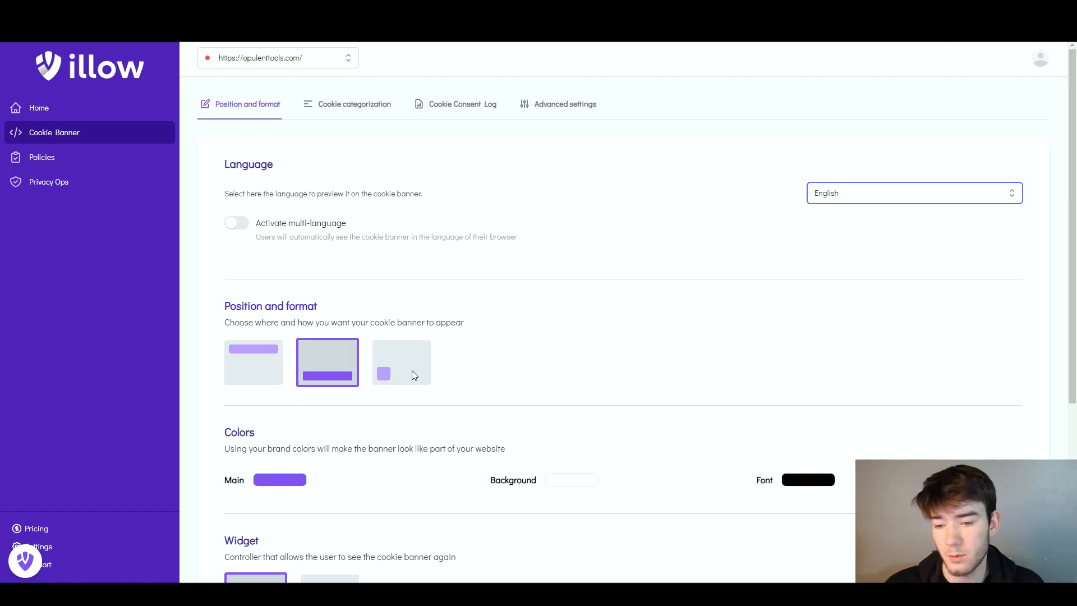
- Inspect the color pickers for the banner's background and main colors, and dismiss the cookie preferences preview
{"action": "scroll", "coordinate": [455, 377], "scroll_direction": "down", "scroll_amount": 1}
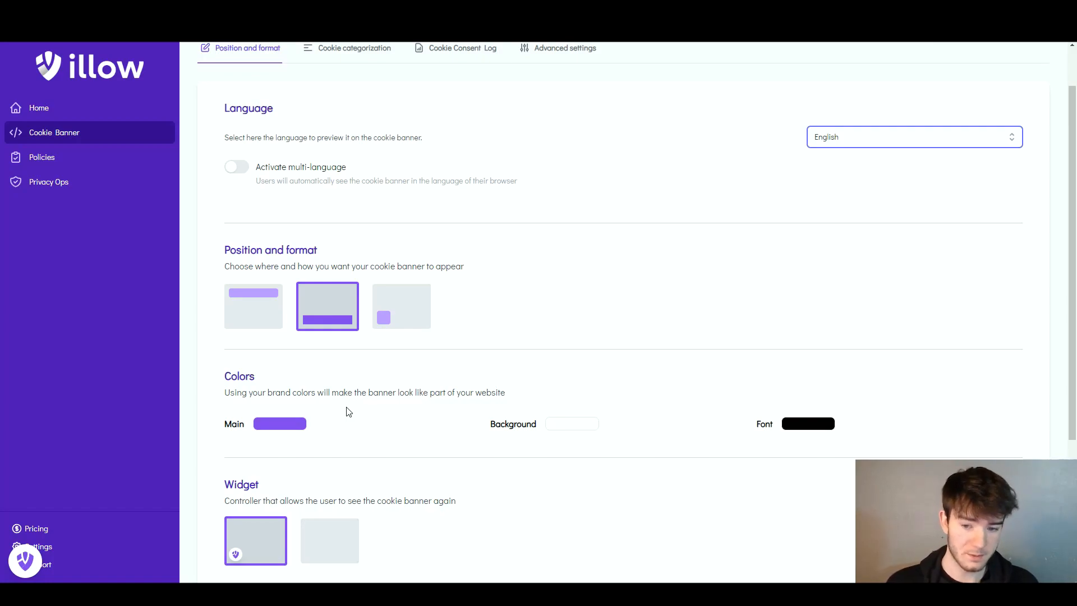
{"action": "left_click", "coordinate": [267, 421]}
{"action": "left_click", "coordinate": [563, 429]}
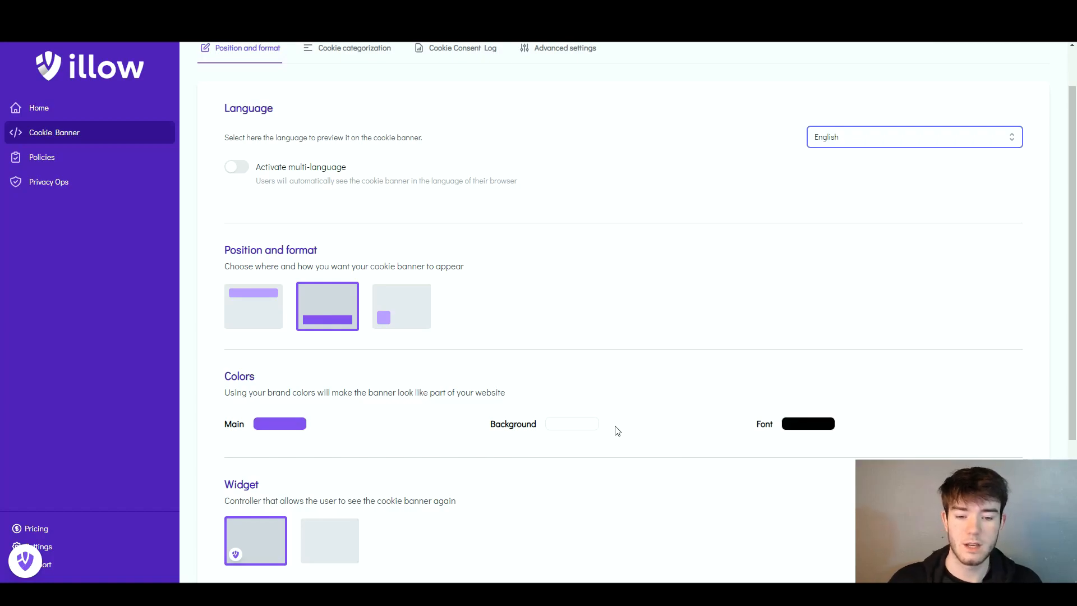
{"action": "mouse_move", "coordinate": [572, 430]}
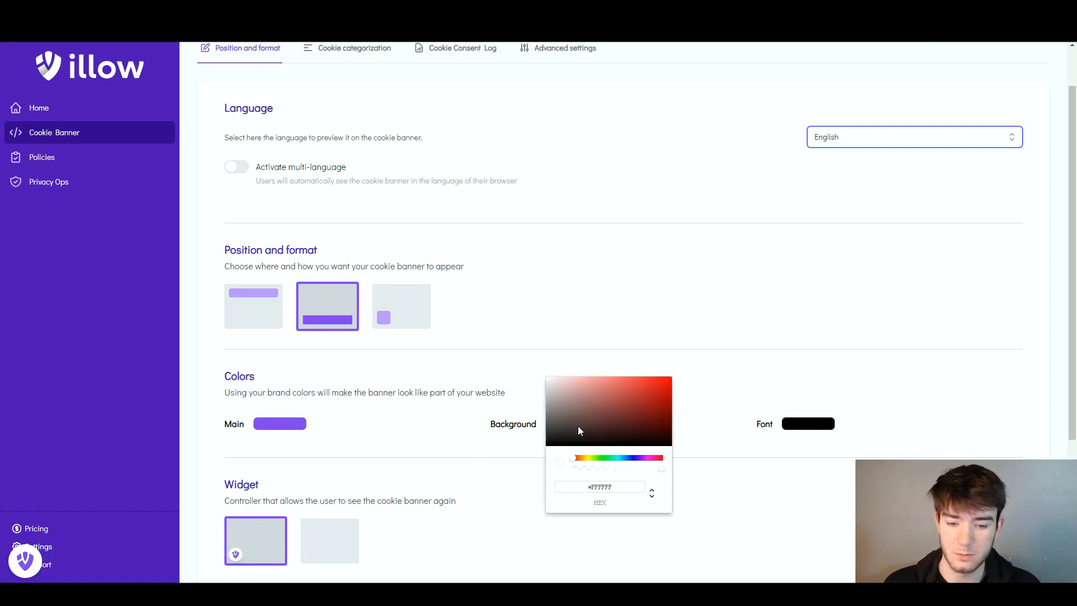
{"action": "mouse_move", "coordinate": [283, 428]}
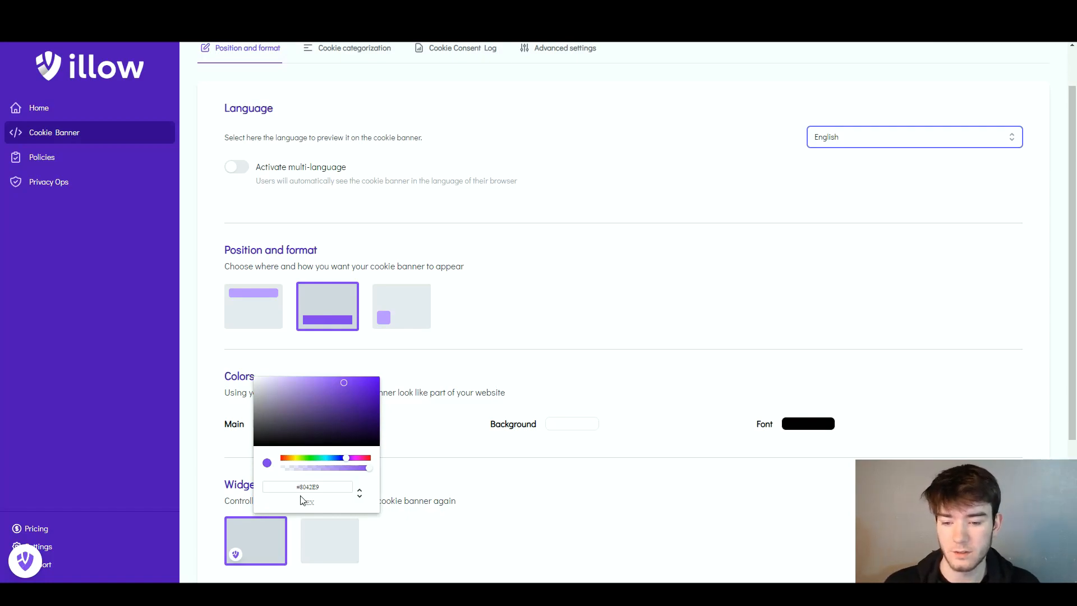
{"action": "left_click_drag", "start_coordinate": [356, 387], "coordinate": [367, 391]}
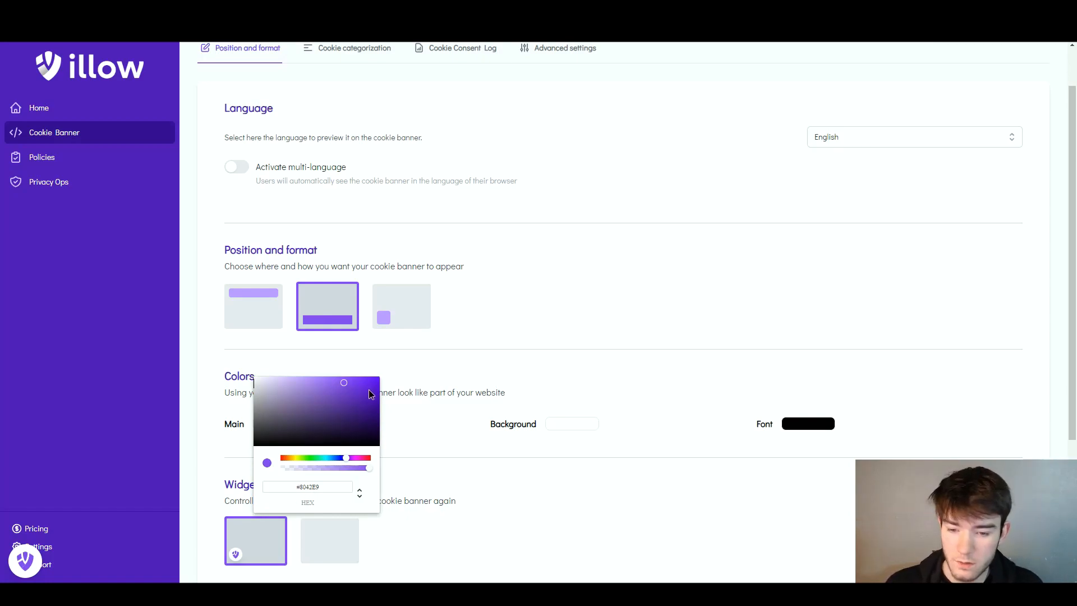
{"action": "left_click", "coordinate": [414, 389]}
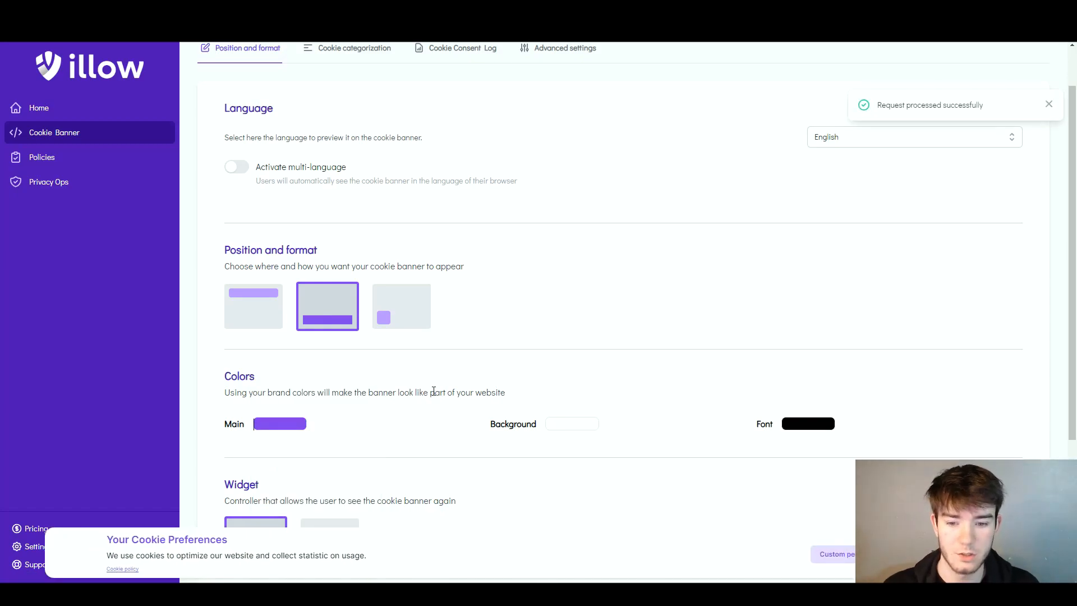
{"action": "left_click", "coordinate": [936, 554]}
{"action": "scroll", "coordinate": [560, 395], "scroll_direction": "down", "scroll_amount": 1}
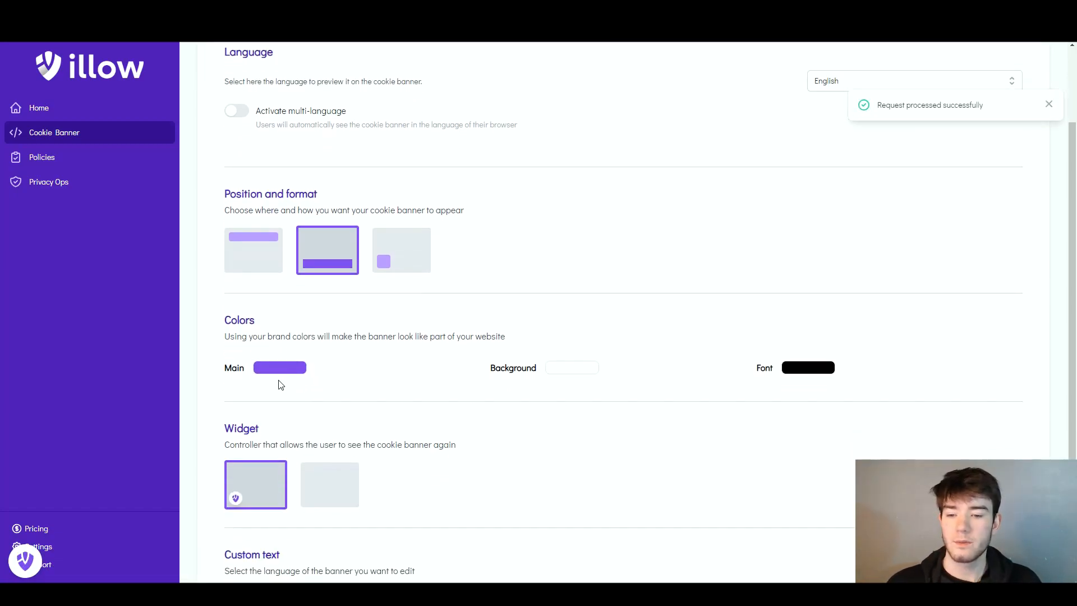
- Try the hidden widget and the top-bar and corner-box banner formats, restoring the visible widget and the bottom-bar format
{"action": "scroll", "coordinate": [519, 389], "scroll_direction": "down", "scroll_amount": 2}
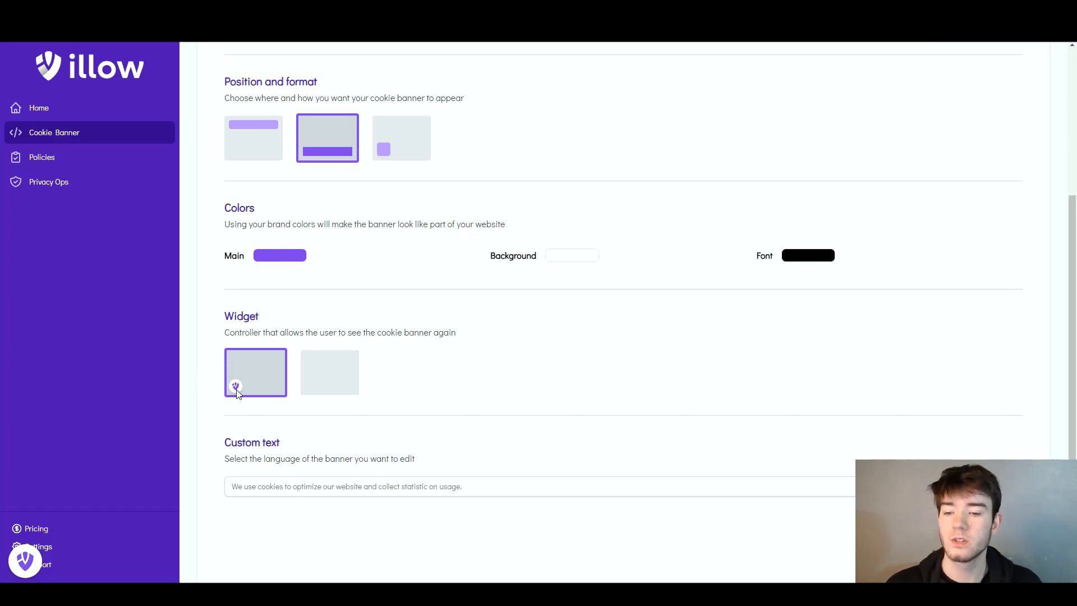
{"action": "left_click", "coordinate": [336, 382]}
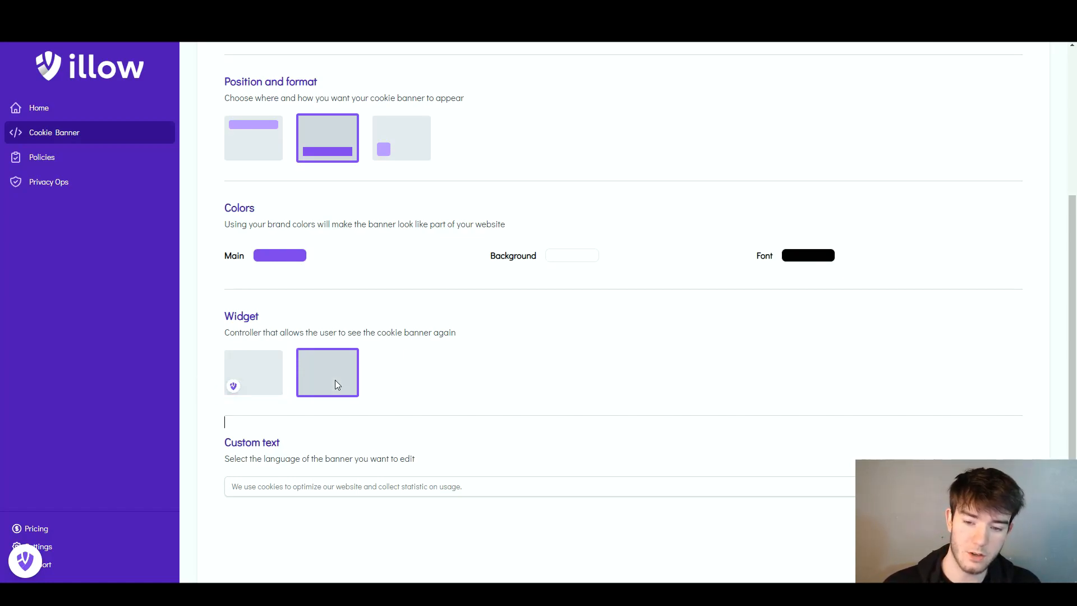
{"action": "left_click", "coordinate": [285, 379]}
{"action": "left_click", "coordinate": [266, 140]}
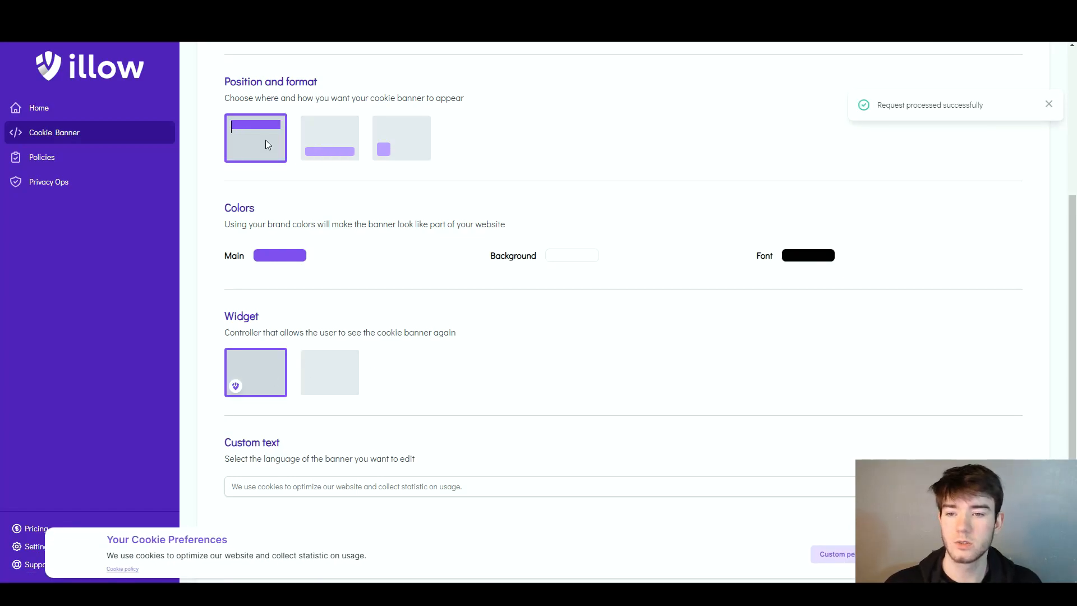
{"action": "left_click", "coordinate": [387, 138]}
{"action": "left_click", "coordinate": [307, 137]}
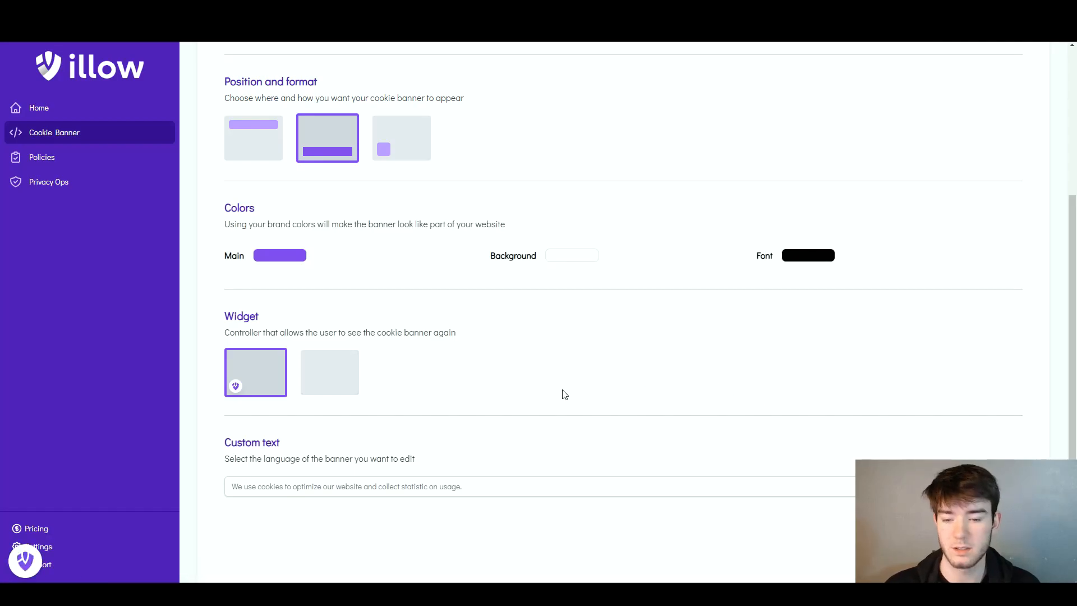
- Examine the custom text field for the cookie banner's message
{"action": "scroll", "coordinate": [567, 393], "scroll_direction": "down", "scroll_amount": 1}
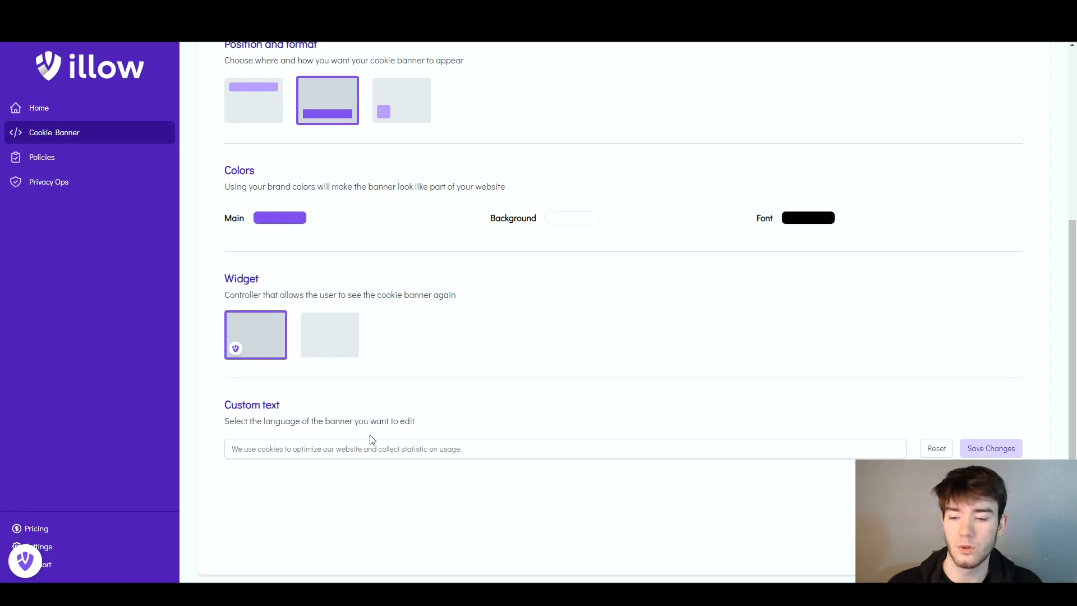
{"action": "left_click", "coordinate": [338, 450]}
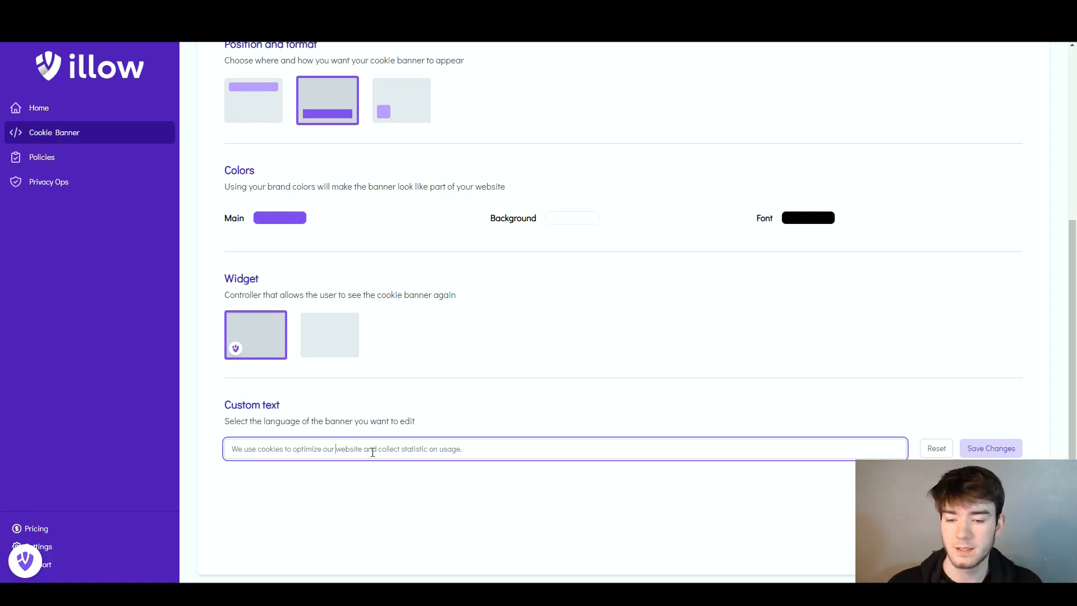
{"action": "left_click", "coordinate": [509, 428]}
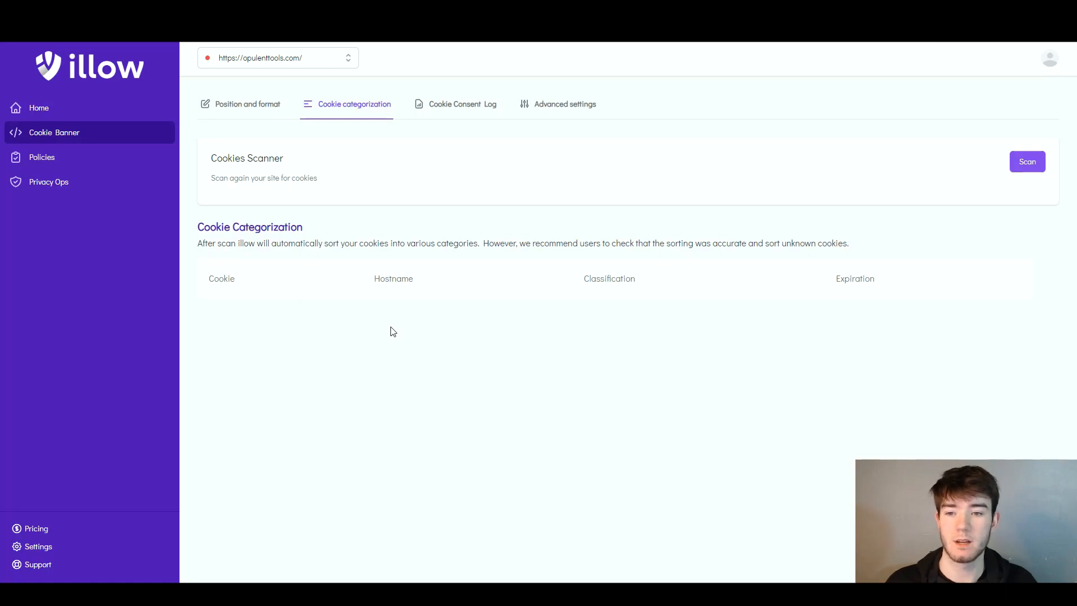
- Look through the cookie banner's position and format, cookie categorization and advanced settings pages
{"action": "left_click", "coordinate": [227, 105]}
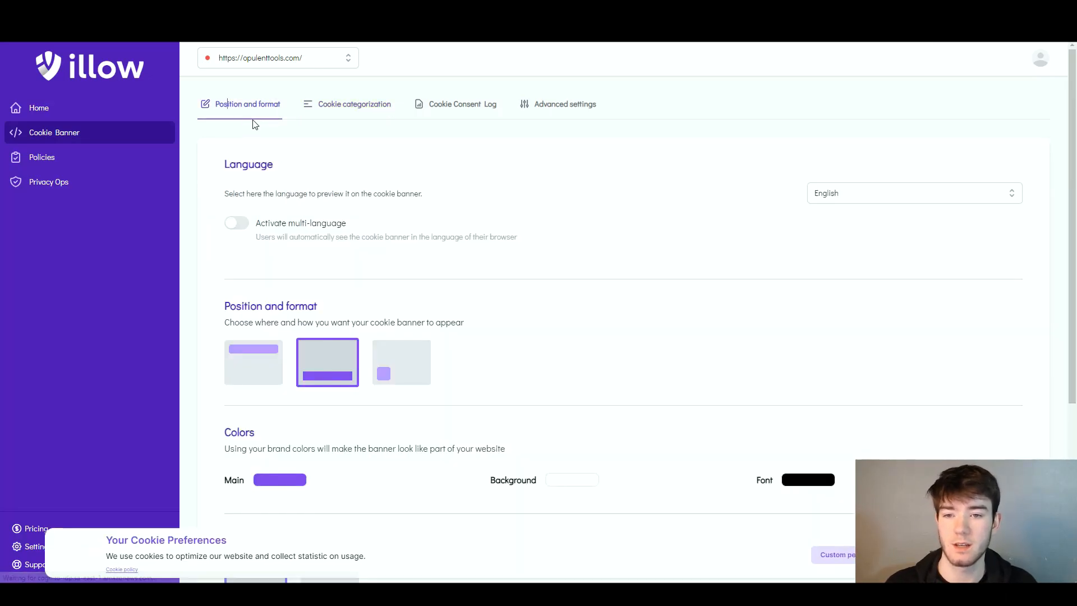
{"action": "left_click", "coordinate": [343, 112]}
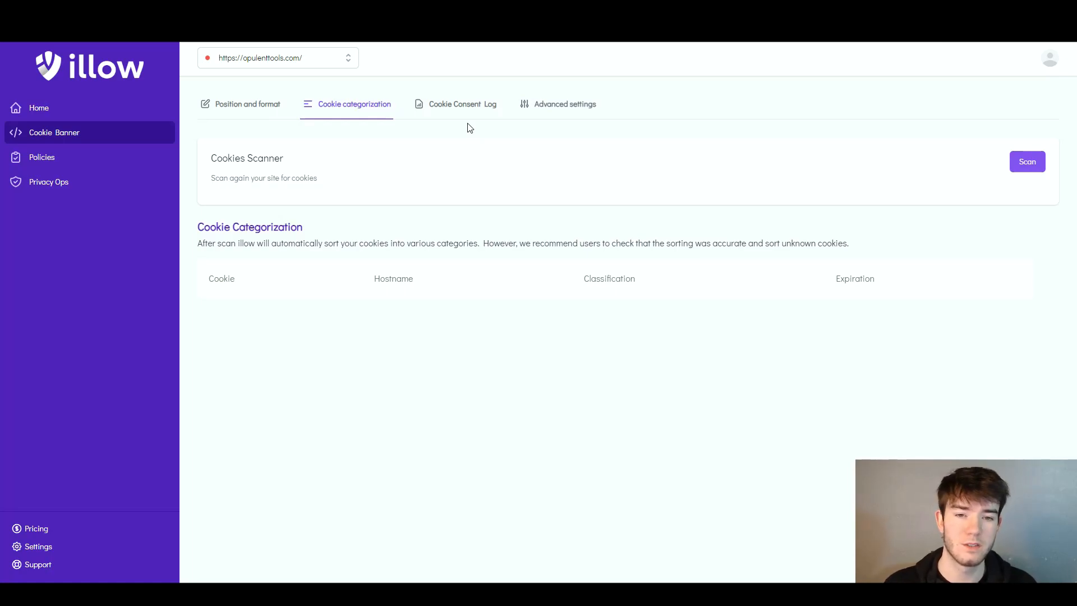
{"action": "left_click", "coordinate": [552, 109]}
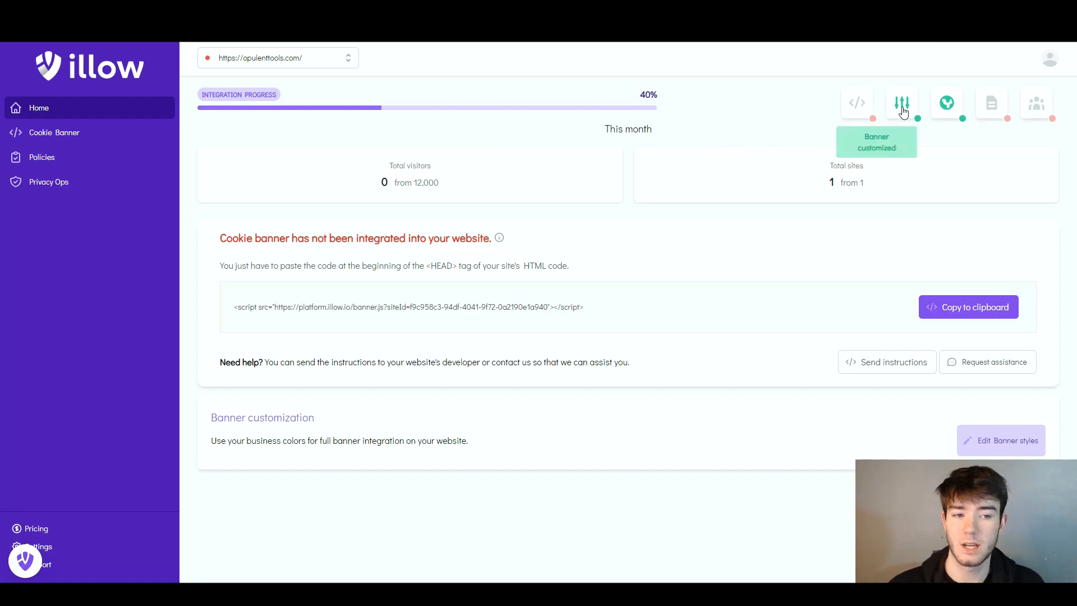
- Open the policy settings, choose to use the privacy policy from illow and start creating it
{"action": "left_click", "coordinate": [987, 115]}
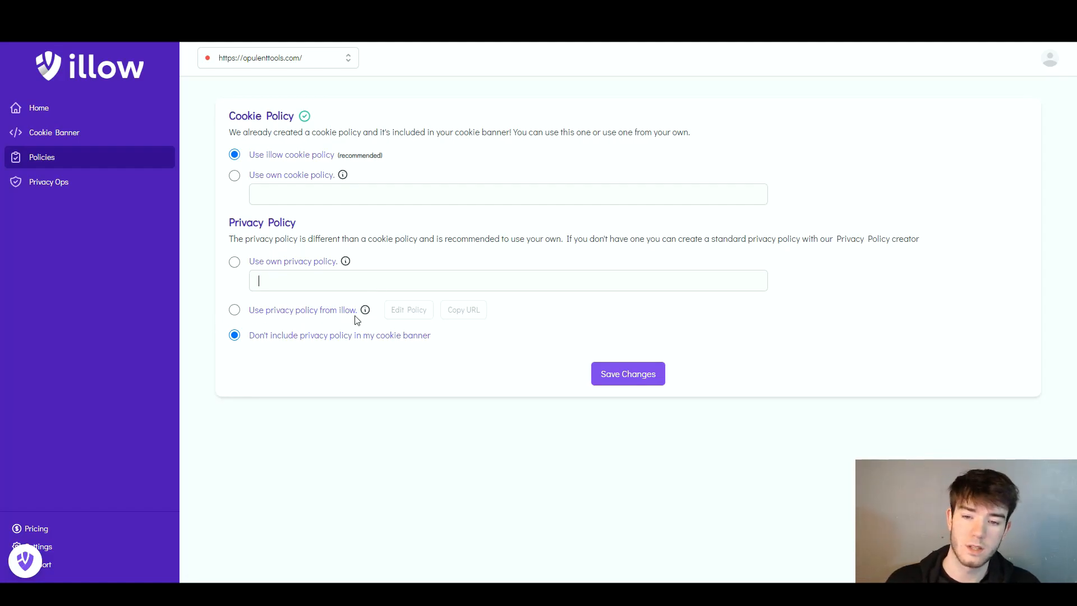
{"action": "left_click", "coordinate": [258, 312]}
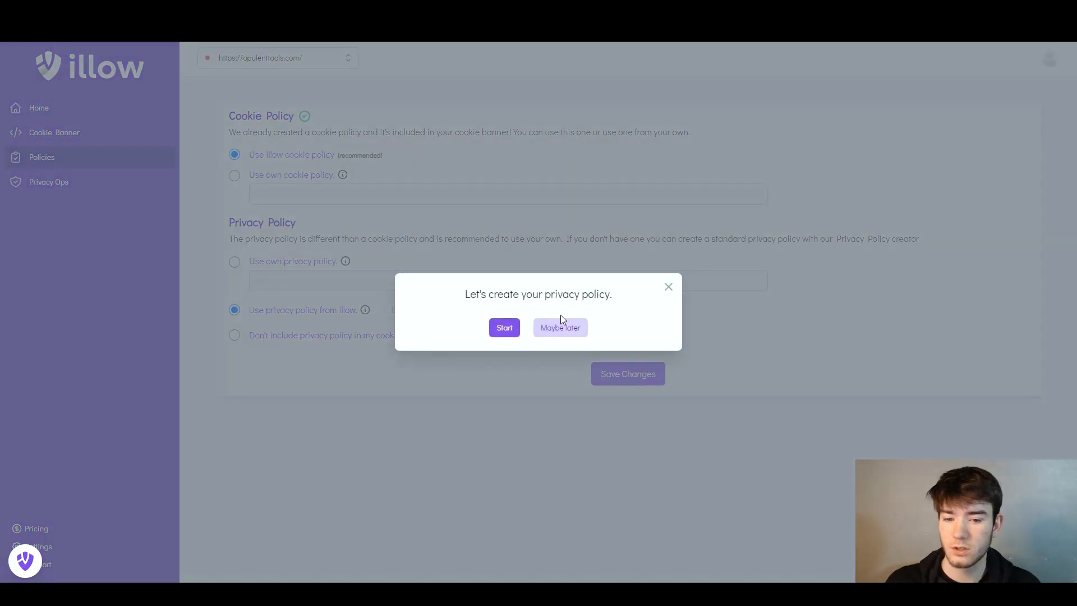
{"action": "left_click", "coordinate": [667, 286]}
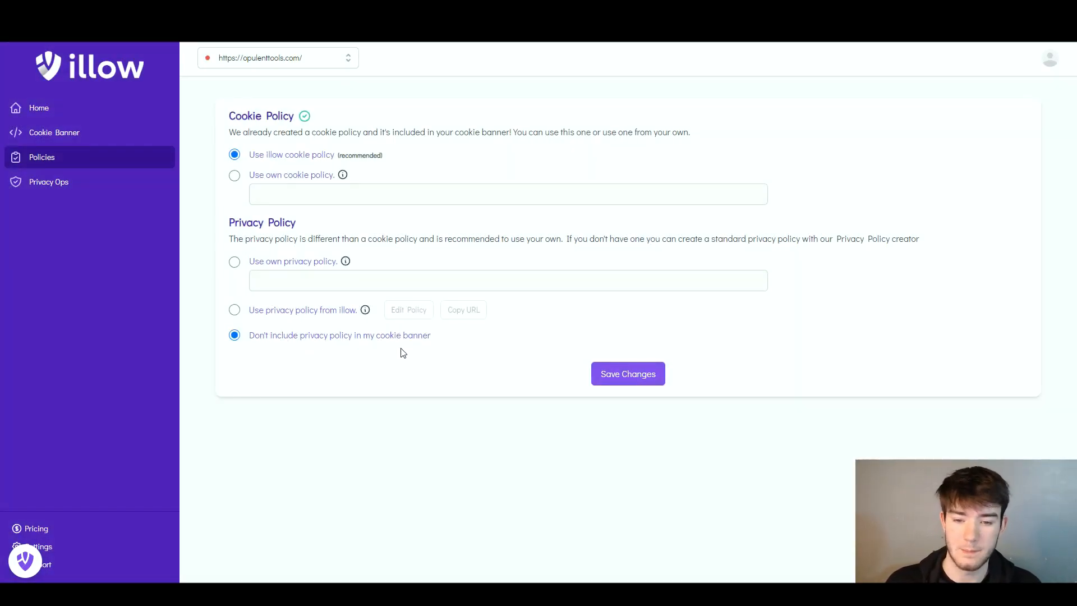
{"action": "left_click", "coordinate": [234, 310]}
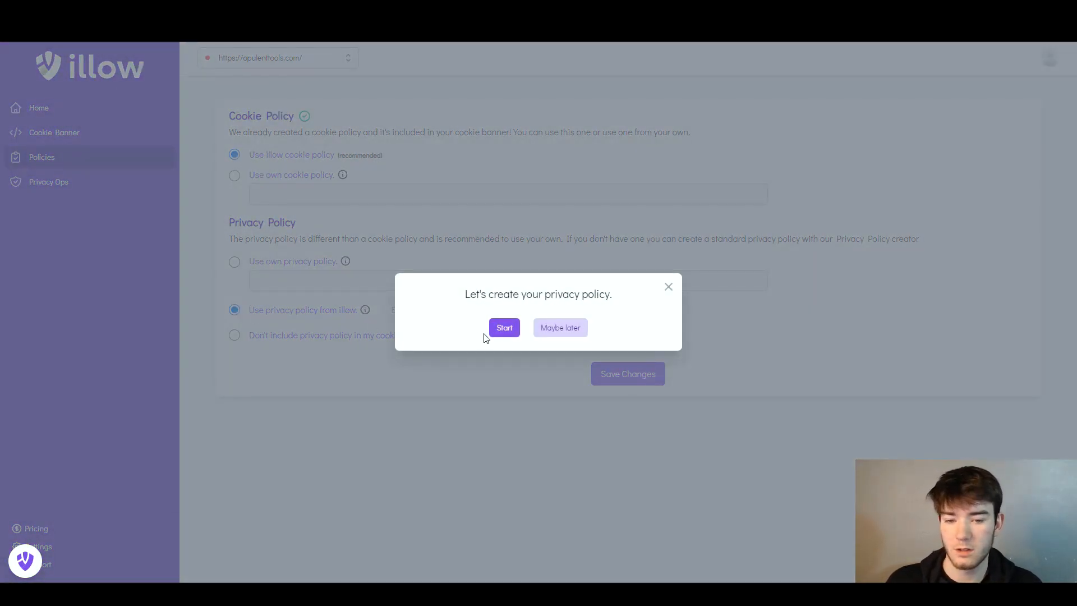
{"action": "left_click", "coordinate": [501, 332]}
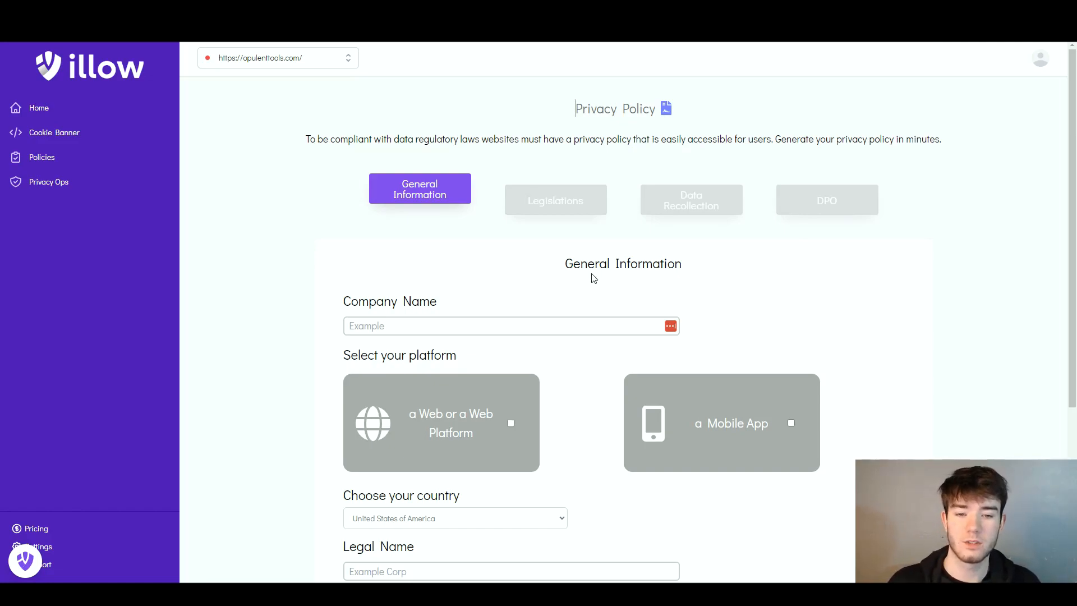
- Enter Reviews as the company name in the General Information form and review its remaining fields
{"action": "scroll", "coordinate": [599, 277], "scroll_direction": "down", "scroll_amount": 1}
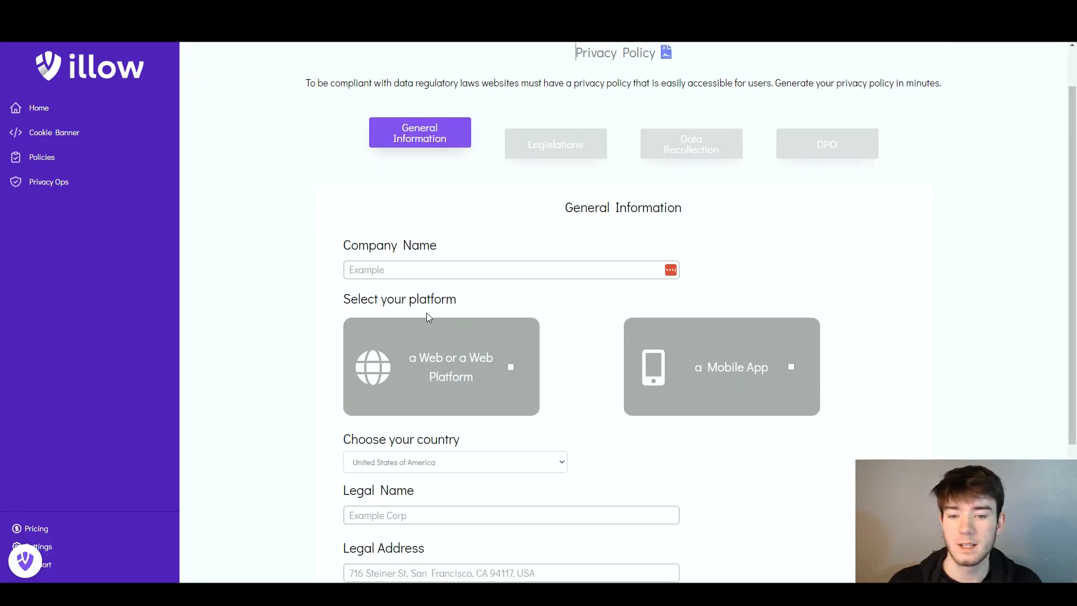
{"action": "scroll", "coordinate": [590, 313], "scroll_direction": "down", "scroll_amount": 1}
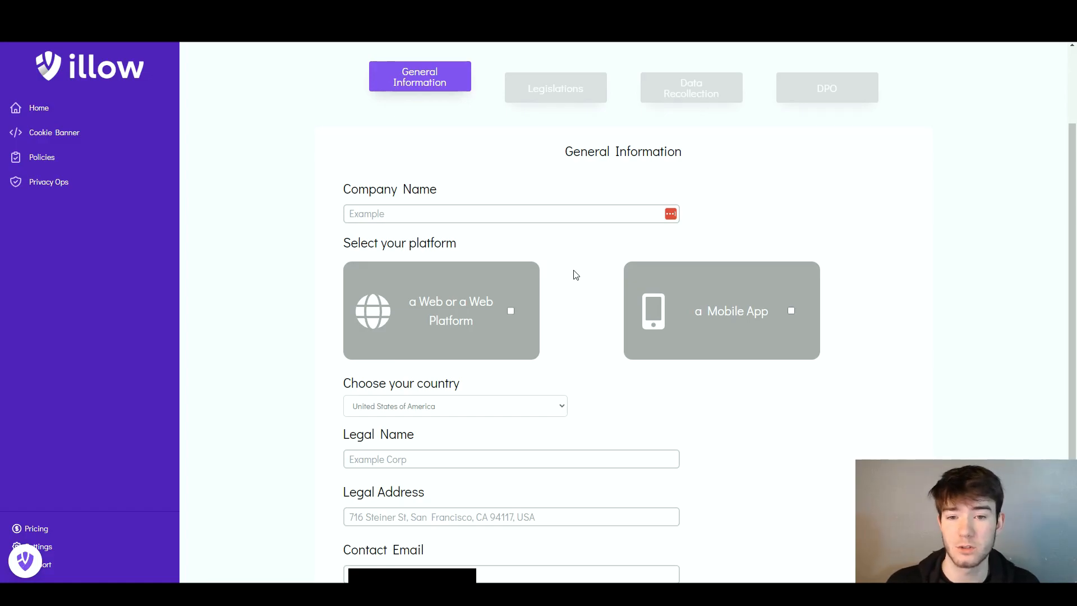
{"action": "left_click", "coordinate": [538, 219]}
{"action": "type", "text": "Reviews"}
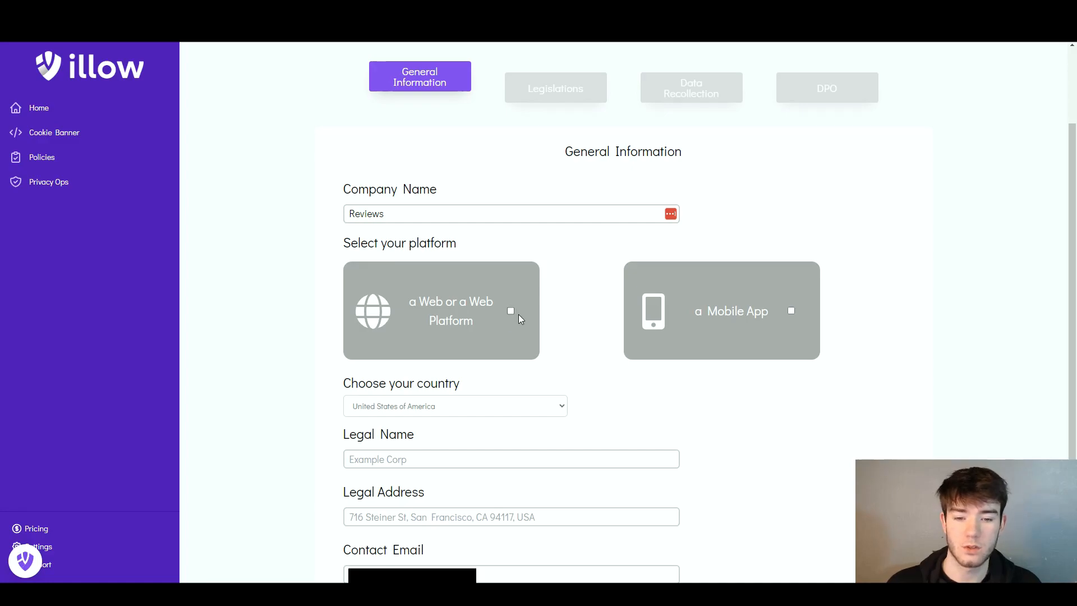
{"action": "scroll", "coordinate": [476, 306], "scroll_direction": "down", "scroll_amount": 2}
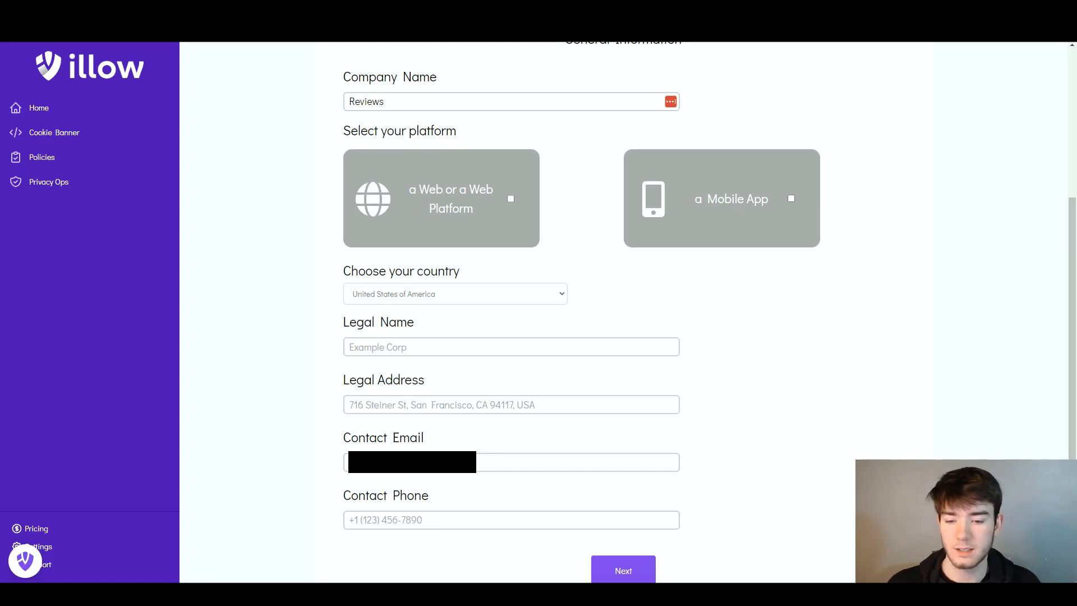
{"action": "scroll", "coordinate": [479, 464], "scroll_direction": "down", "scroll_amount": 1}
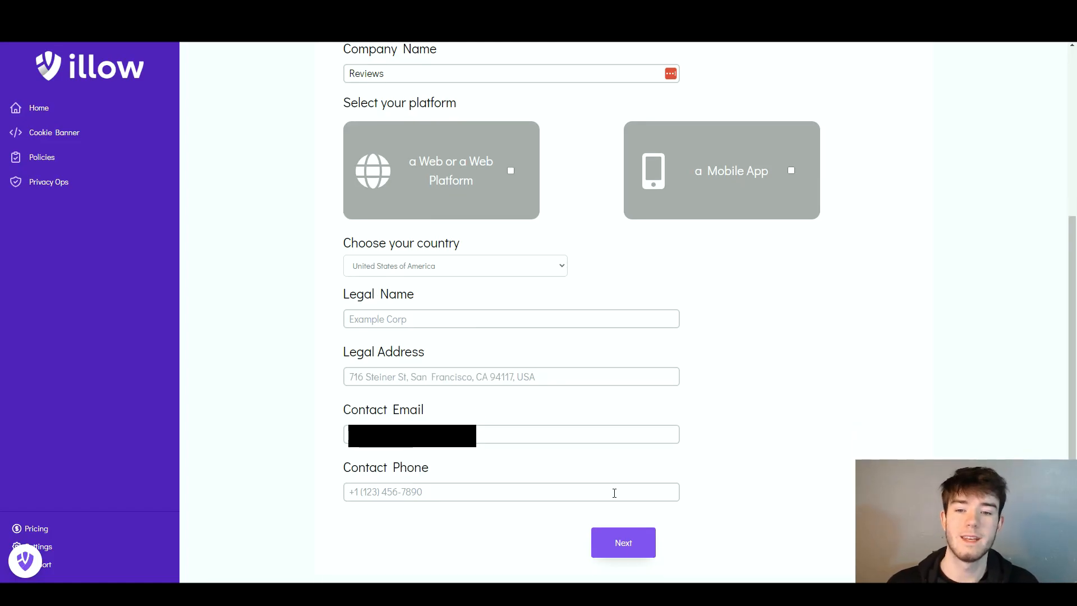
{"action": "scroll", "coordinate": [608, 490], "scroll_direction": "up", "scroll_amount": 5}
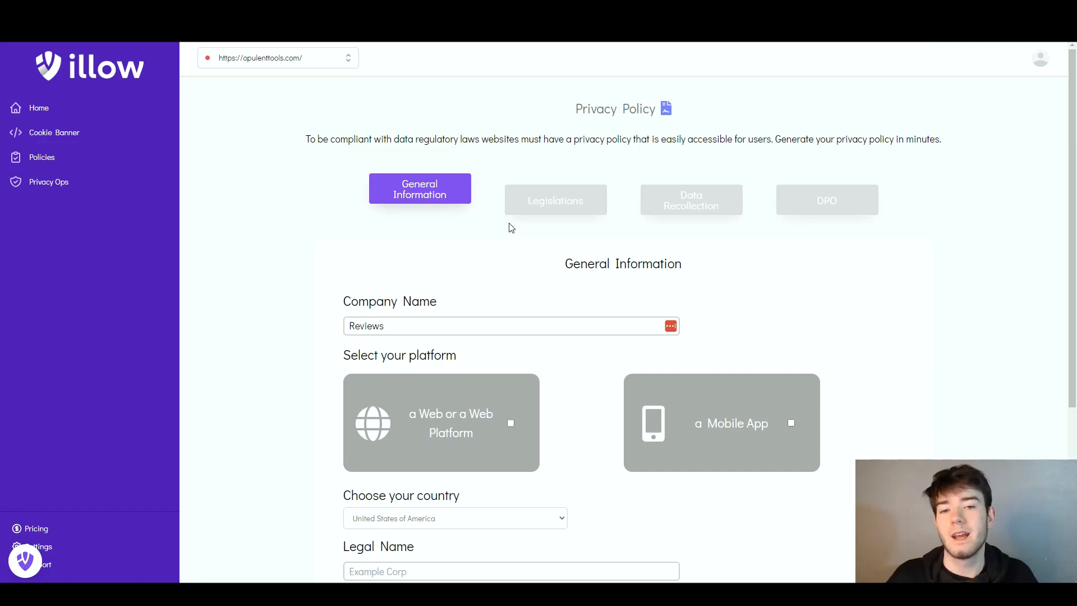